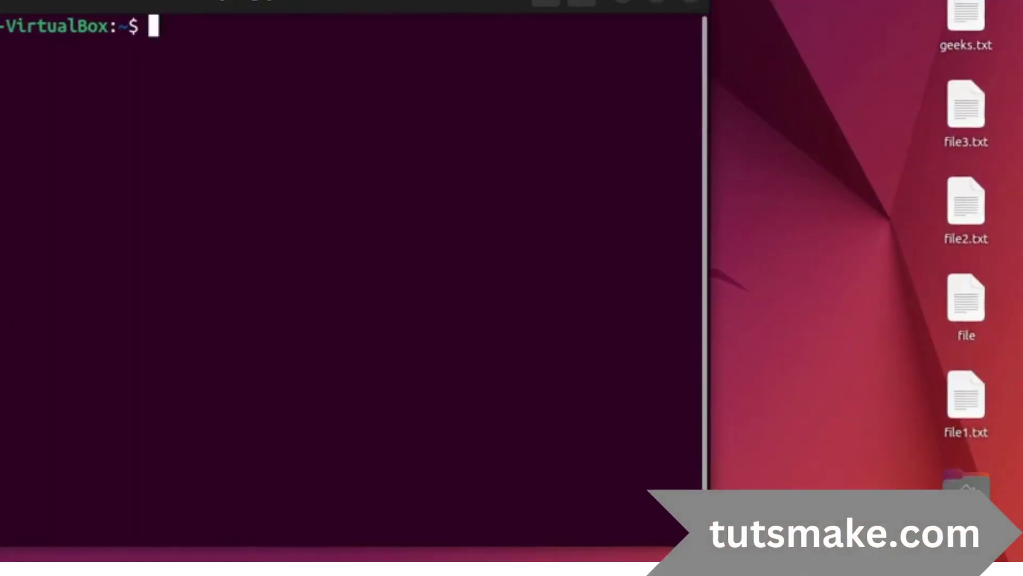
text(sudo ap)
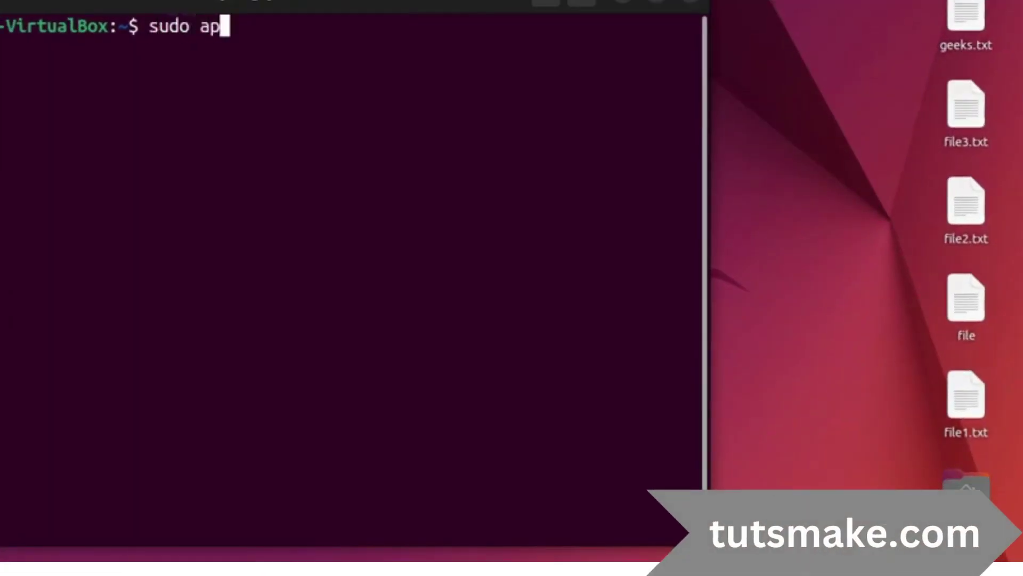
text(t-get )
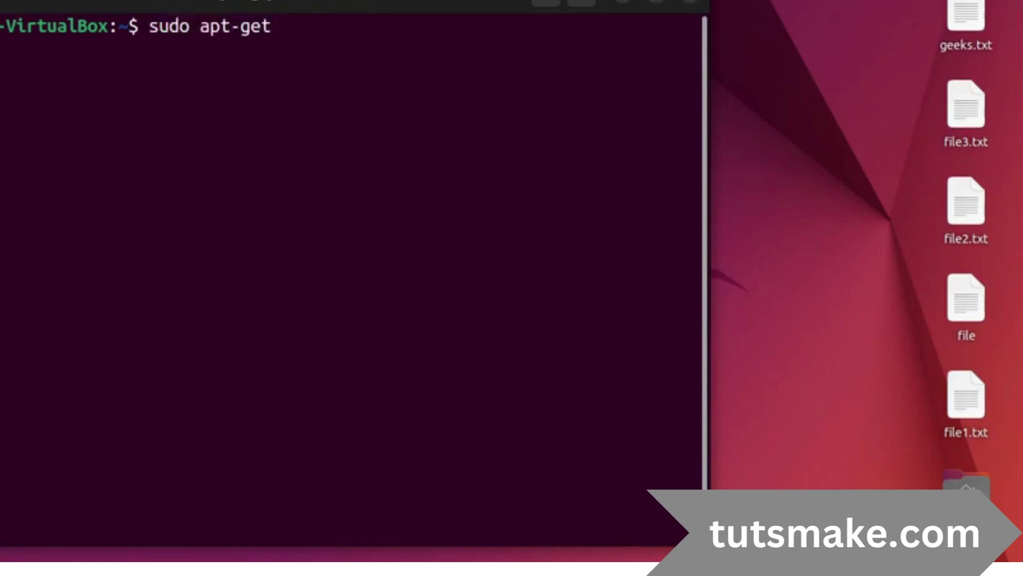
text(update)
- Run 'sudo apt-get update' and enter the password to refresh the package lists
key(Return)
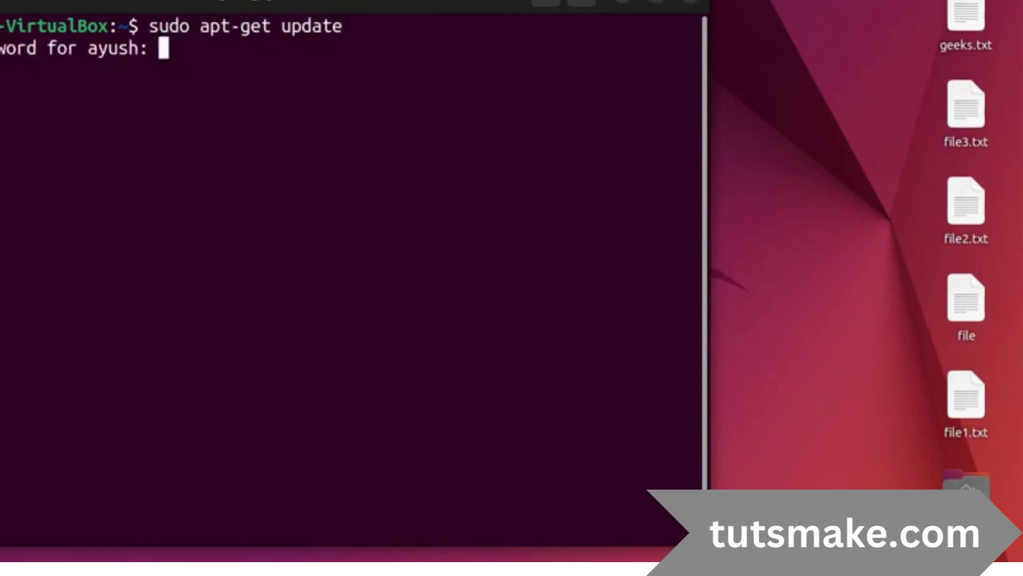
key(Return)
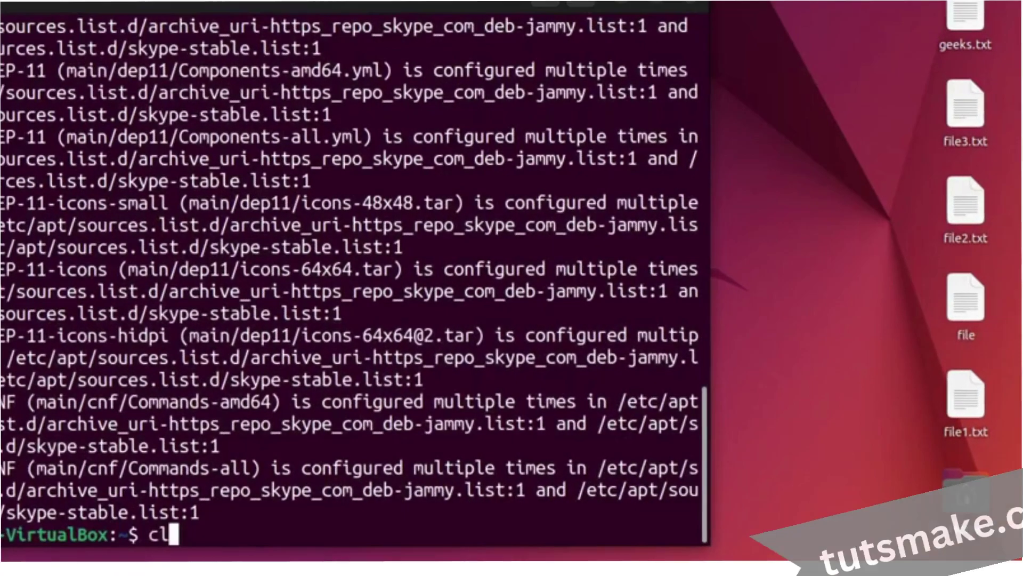
text(ear)
- Clear the screen, then run 'sudo apt-get install ruby-full' after removing a stray backslash
key(Return)
text(sudo apt-get update)
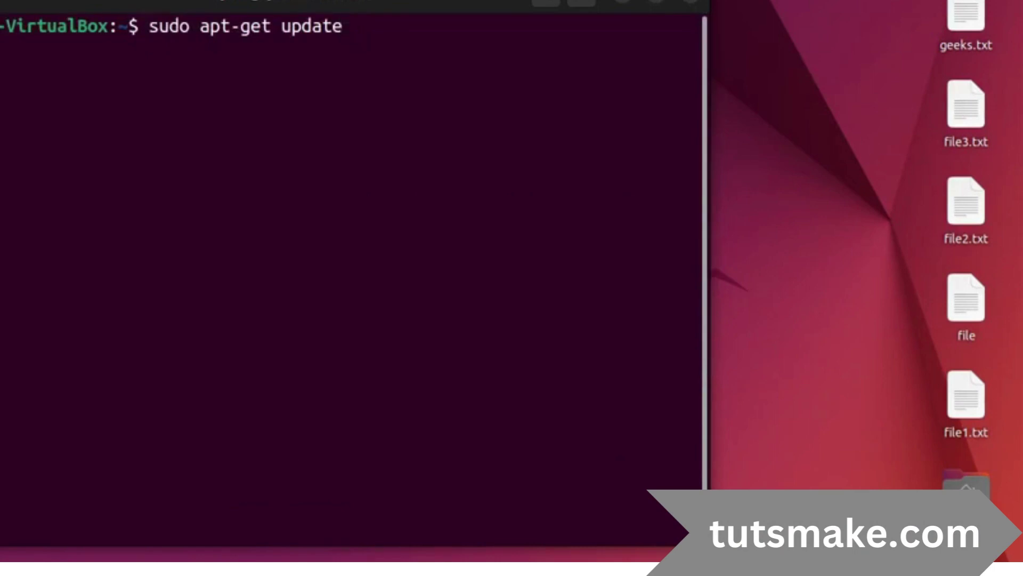
key(BackSpace)
key(BackSpace)
key(BackSpace)
key(BackSpace)
key(BackSpace)
key(BackSpace)
text(i)
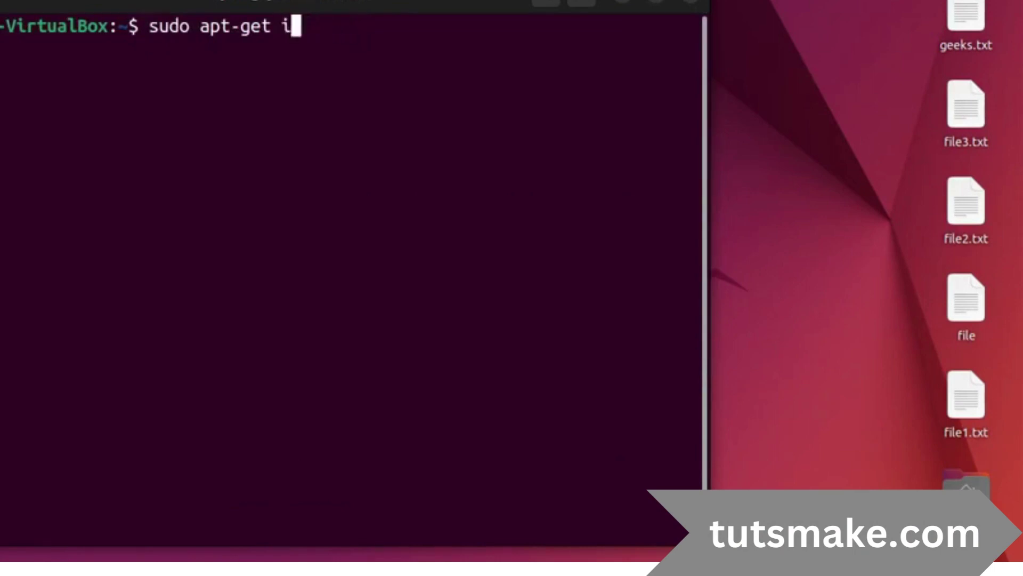
text(nstall ru)
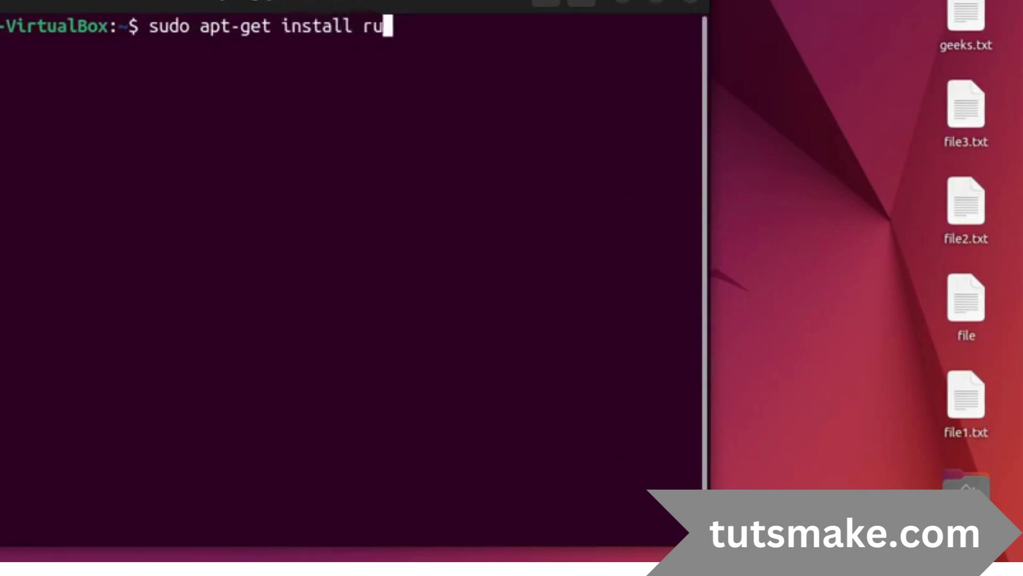
text(by-f)
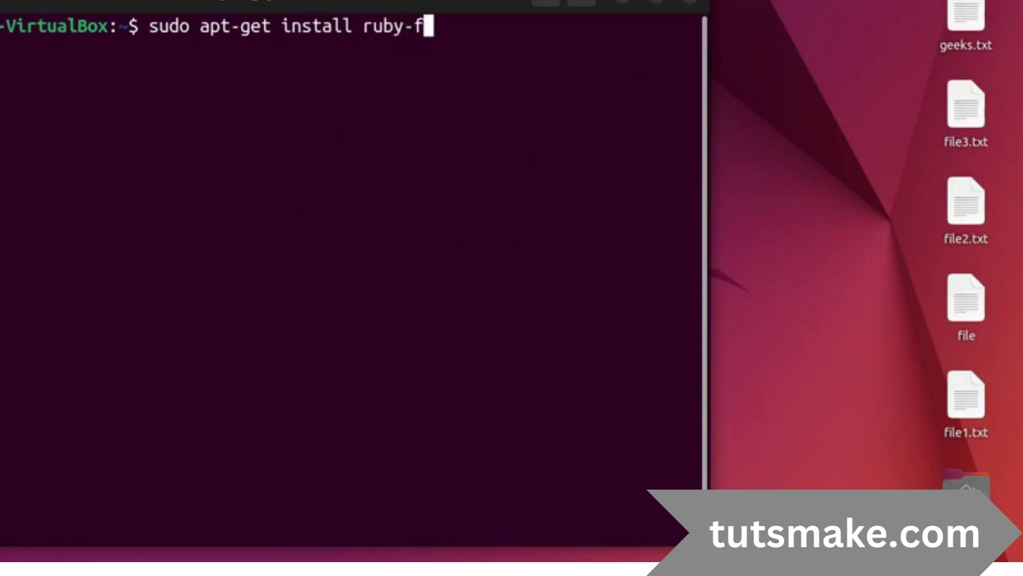
text(ull\)
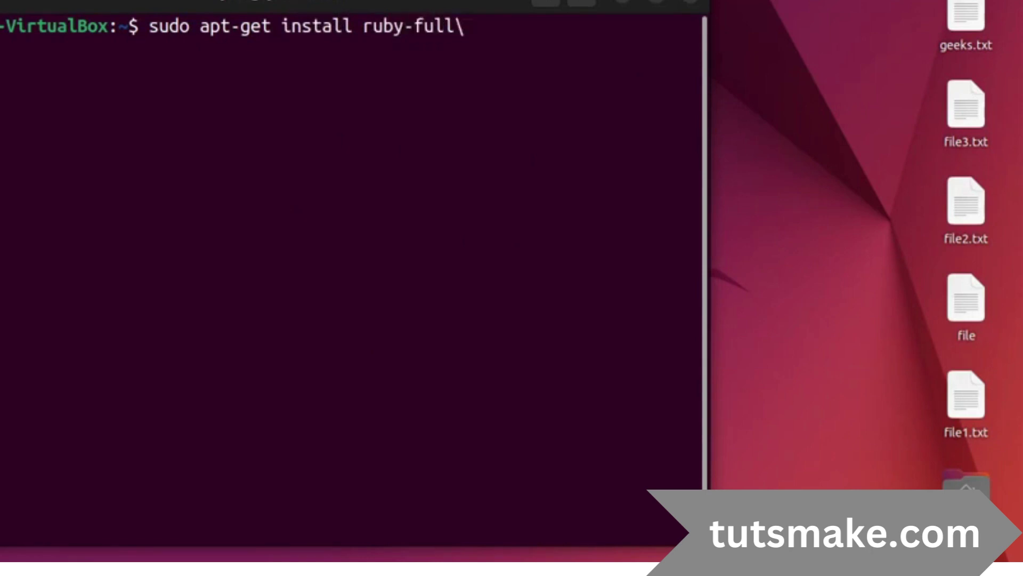
key(Return)
key(Up)
key(BackSpace)
key(Return)
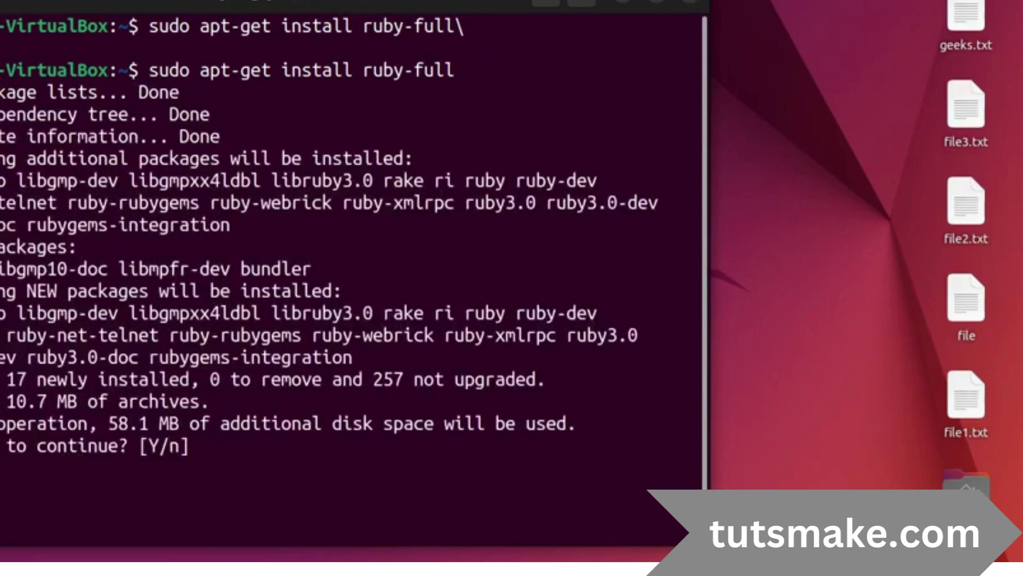
text(y)
- Answer 'y' at the [Y/n] prompt to install ruby-full and its dependencies
key(Return)
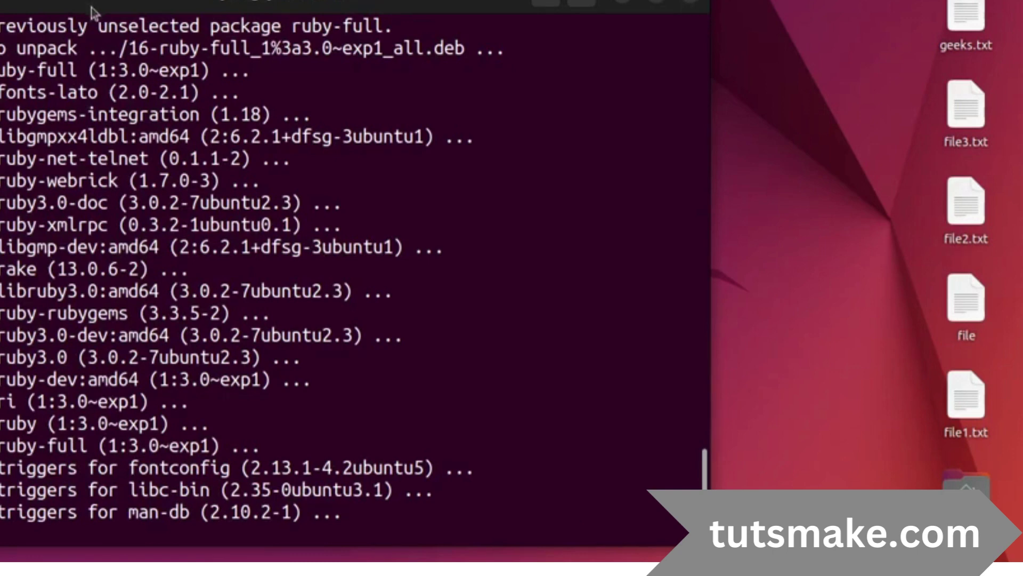
- Move the terminal window up and left, then enlarge it wider and taller
drag(87, 7, 0, 0)
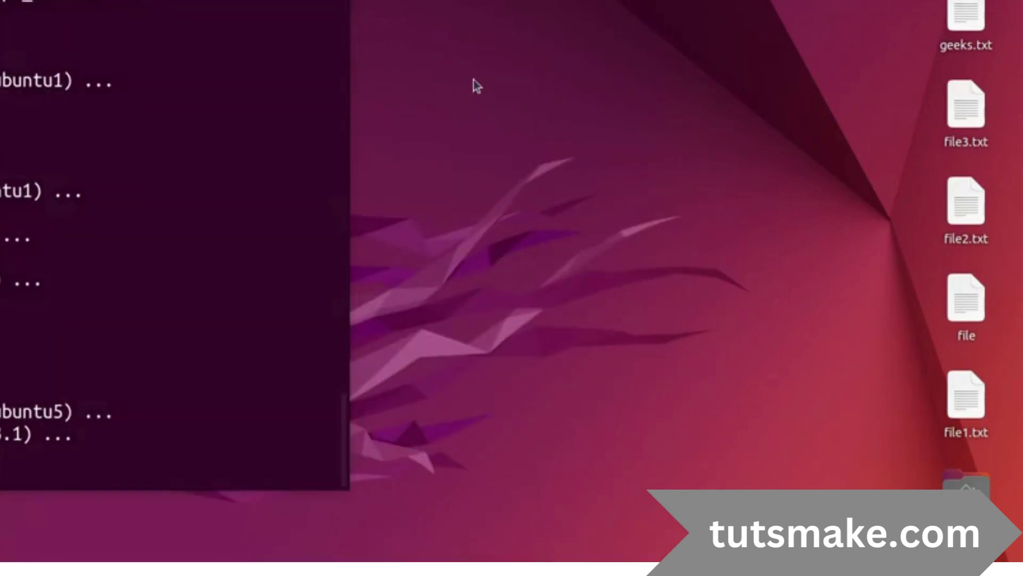
drag(350, 488, 660, 516)
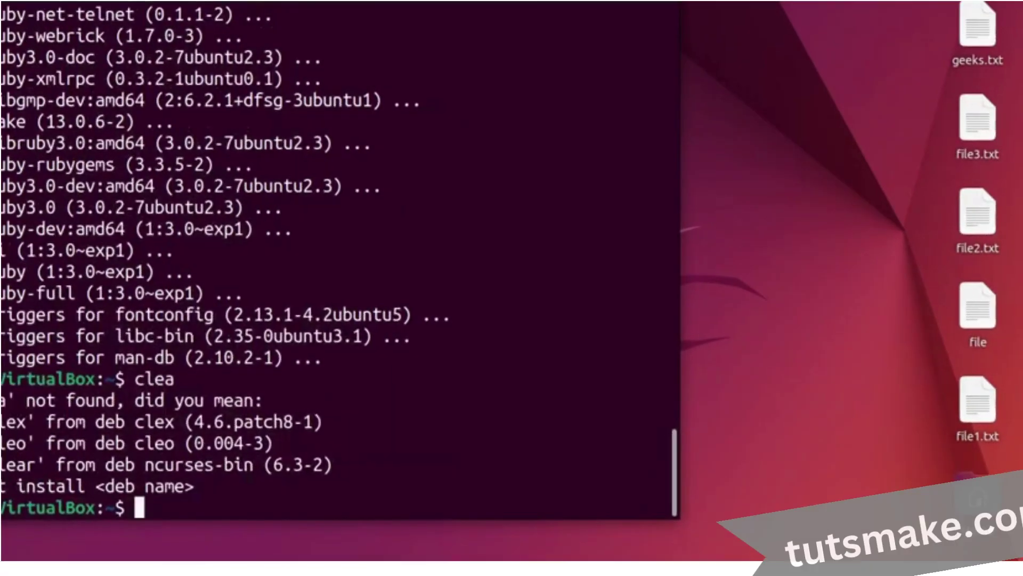
text(l)
- Erase the stray letter, clear the screen with Ctrl+L, and run 'ruby -v'
key(BackSpace)
key(ctrl+l)
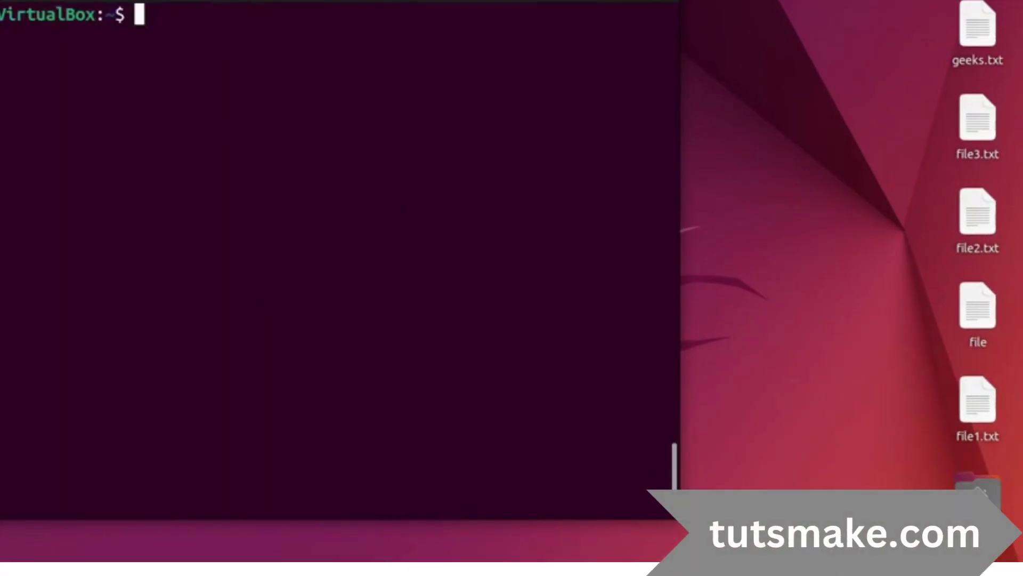
text(ruby )
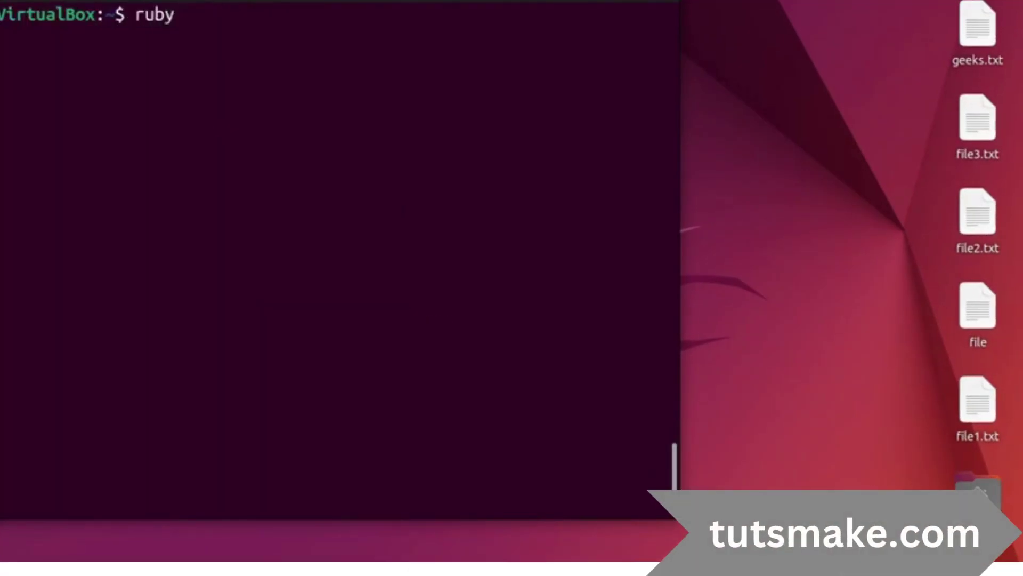
text(-v)
key(Return)
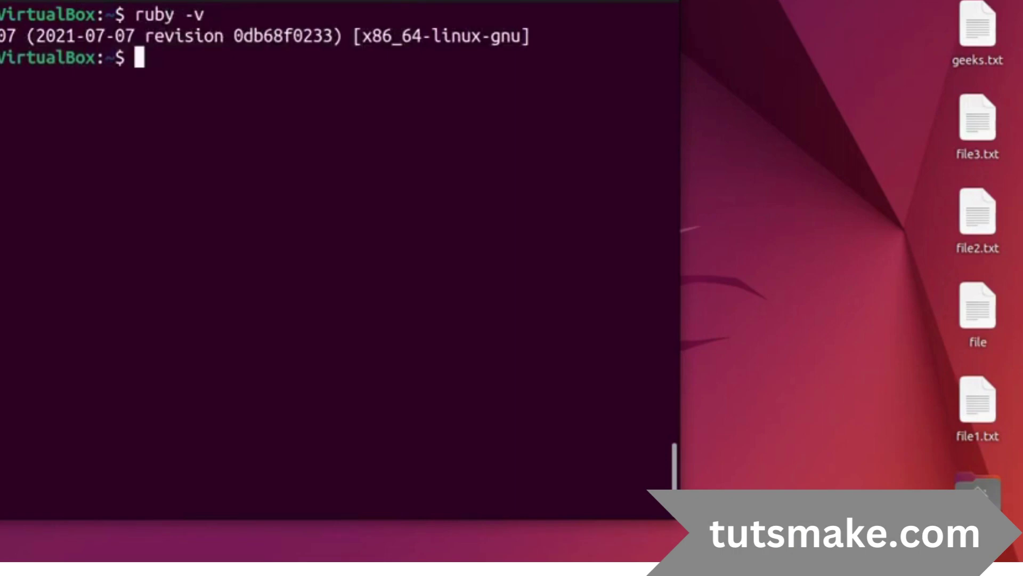